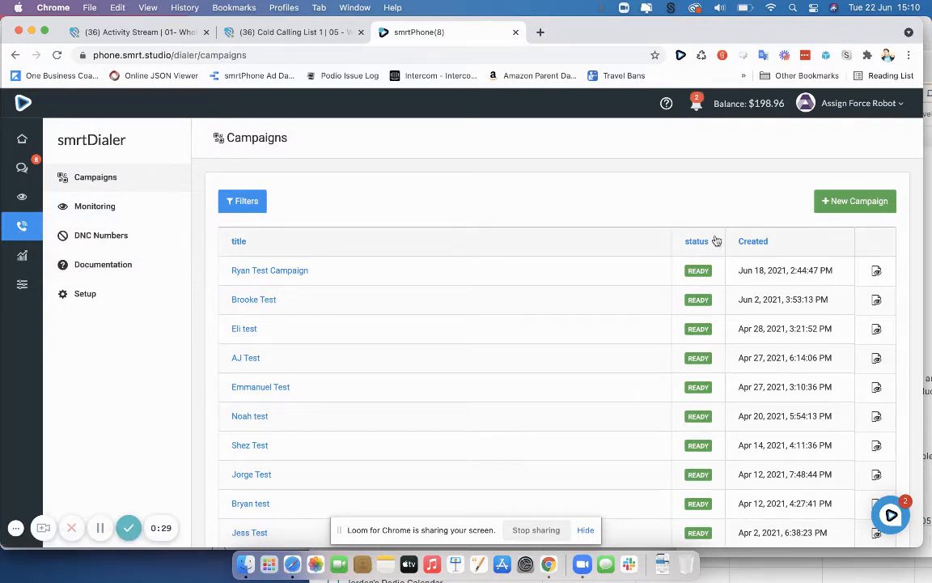
Start a new campaign and title it "smrtDialer Documentation Campaign"
left_click(850, 206)
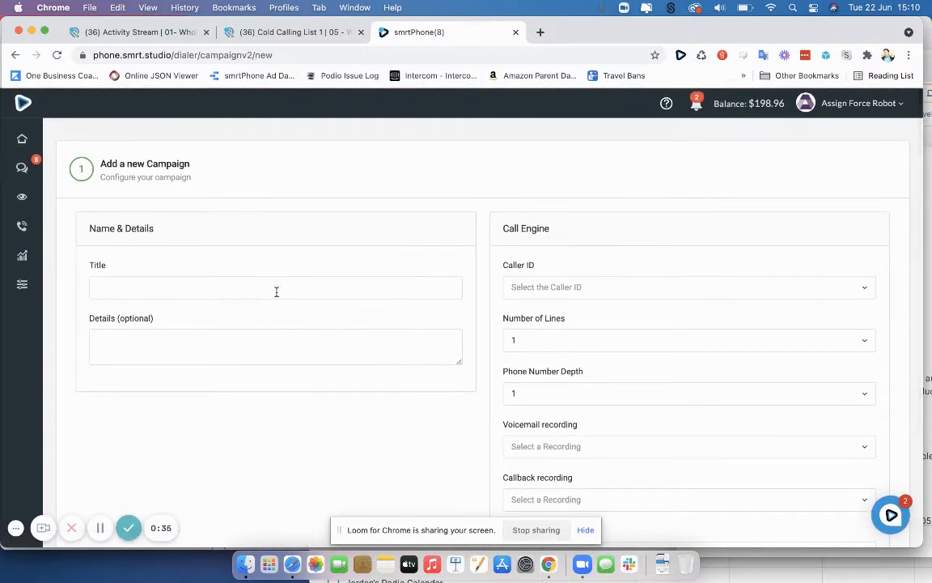
left_click(275, 291)
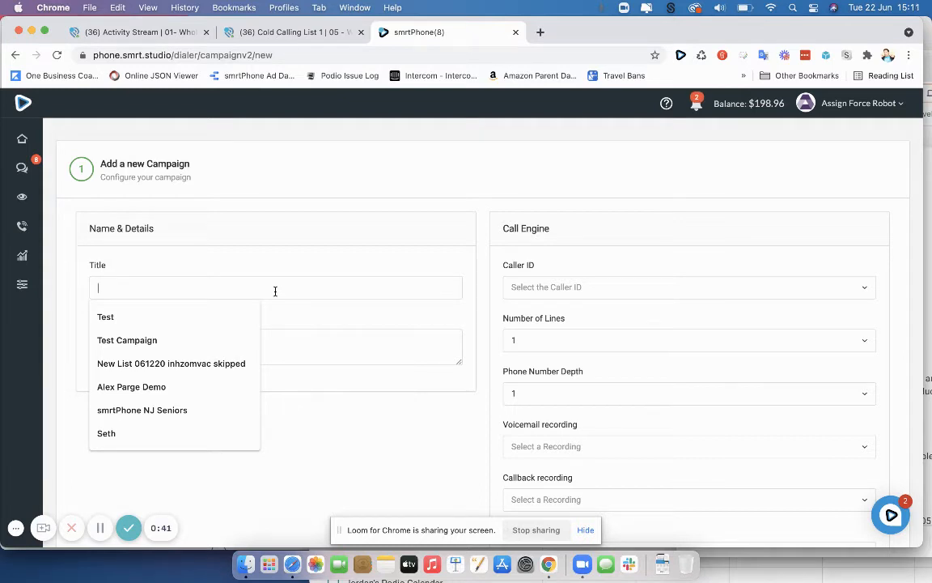
type("smrtDialer Do")
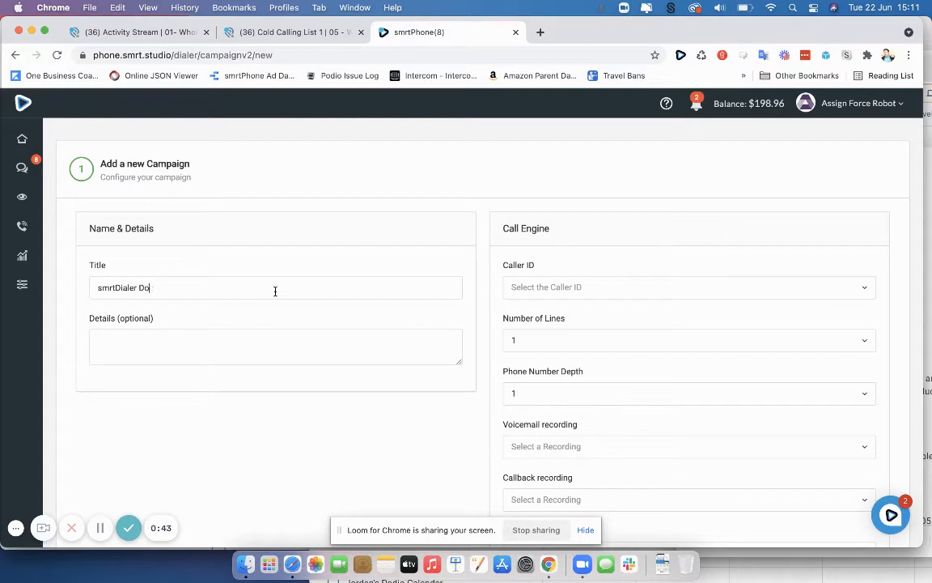
type("cumentation Campaign")
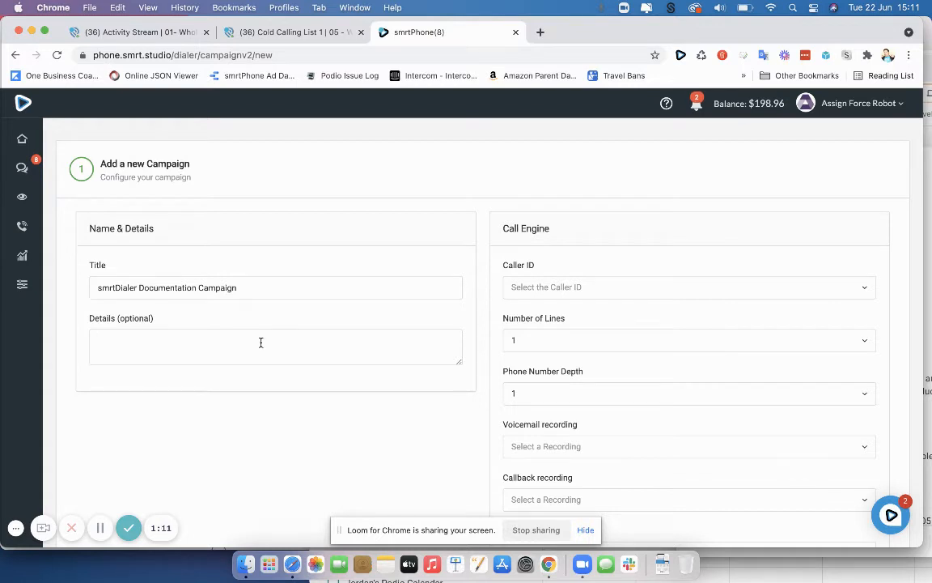
Choose the Assign Force New Canaan number as the campaign's Caller ID
scroll(397, 327, "down", 3)
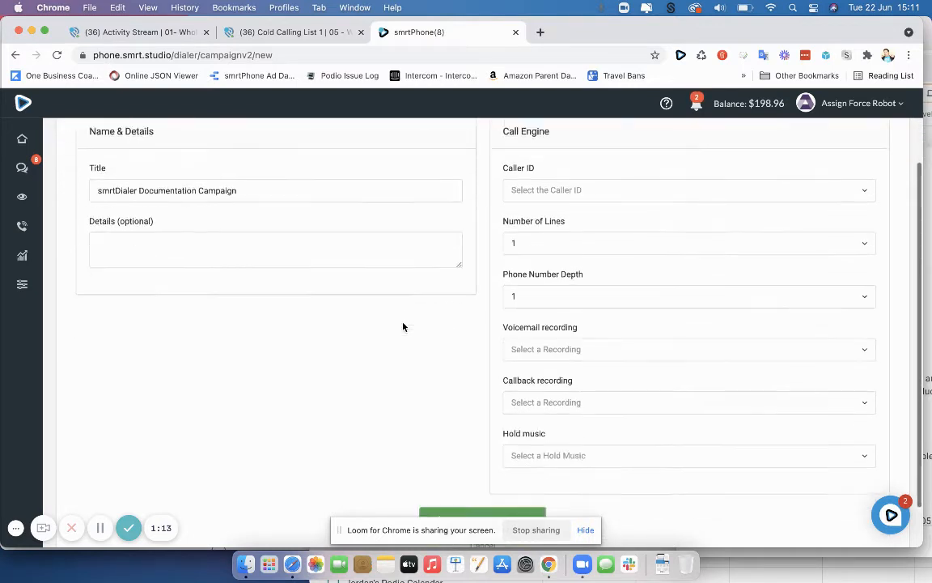
left_click(546, 198)
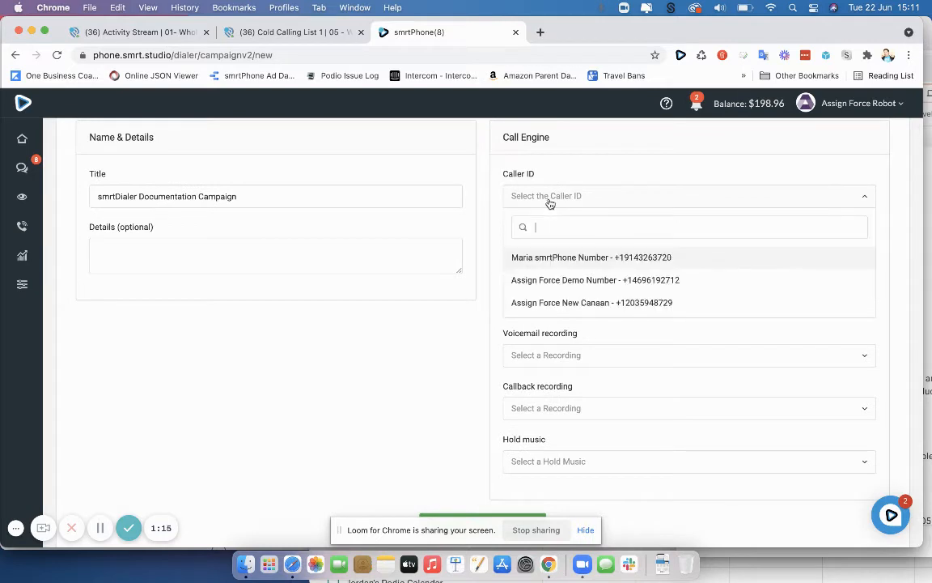
left_click(536, 302)
scroll(464, 325, "up", 1)
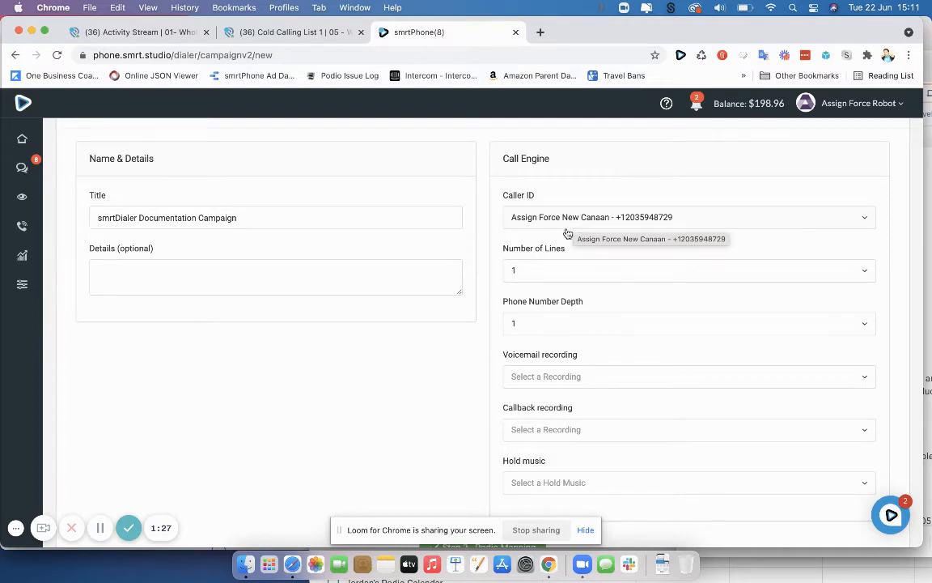
Set the campaign's Number of Lines to 4
scroll(546, 243, "down", 2)
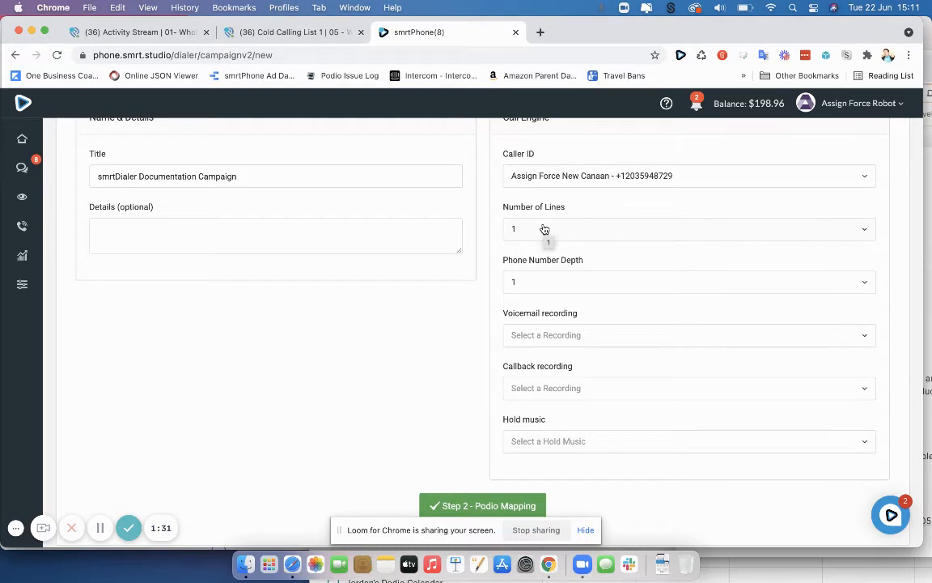
left_click(545, 230)
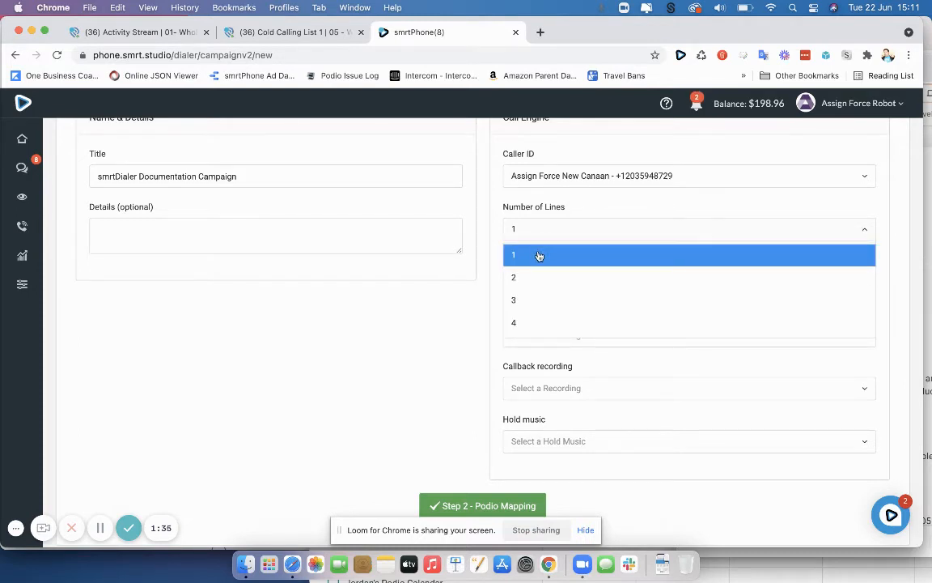
left_click(494, 322)
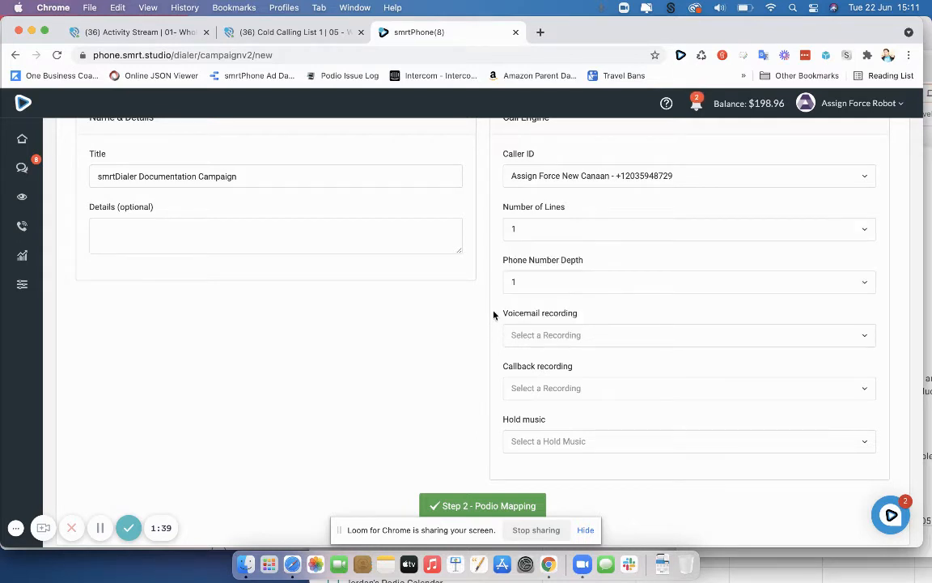
left_click(515, 225)
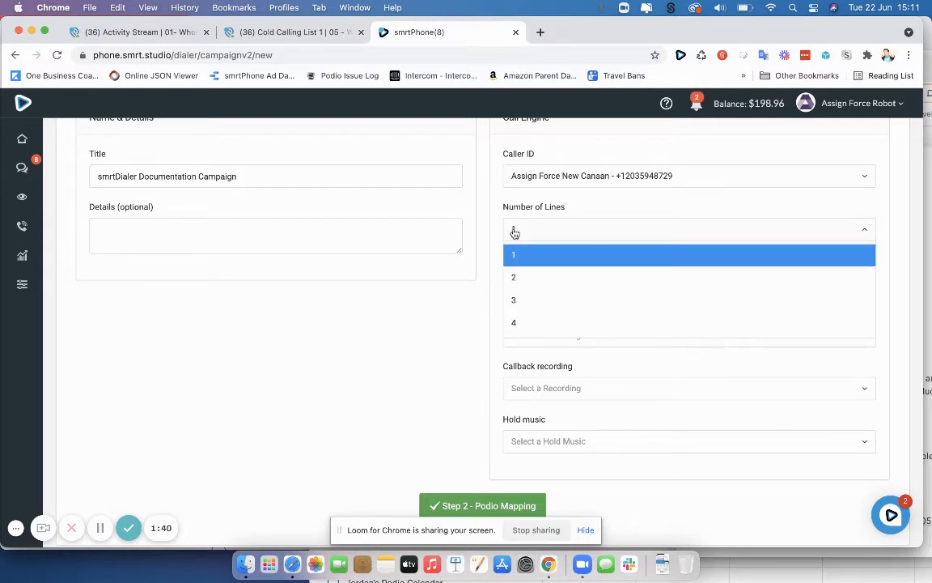
left_click(519, 322)
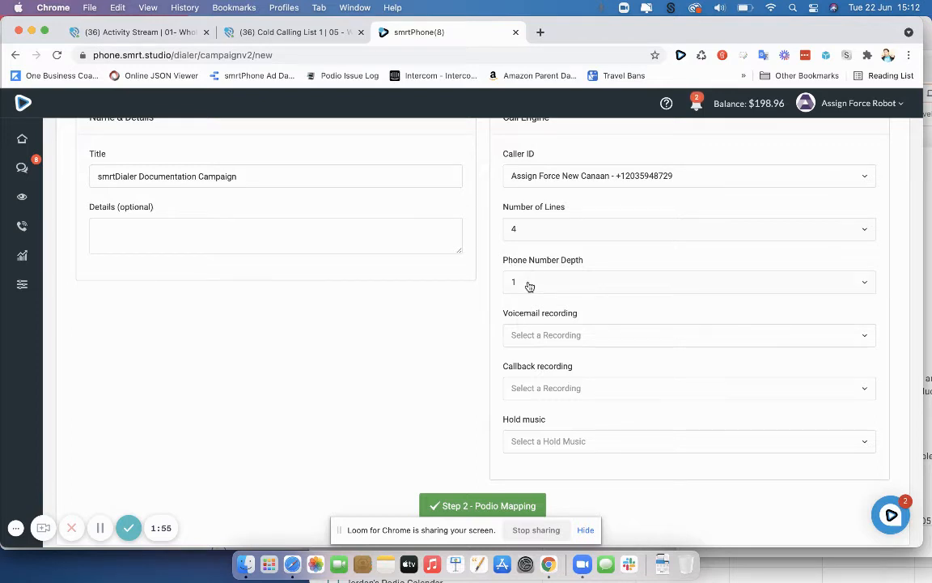
Look through the Phone Number Depth choices, then switch to Podio and examine the phone numbers of the first lead in Cold Calling List 1
left_click(528, 286)
scroll(535, 341, "down", 2)
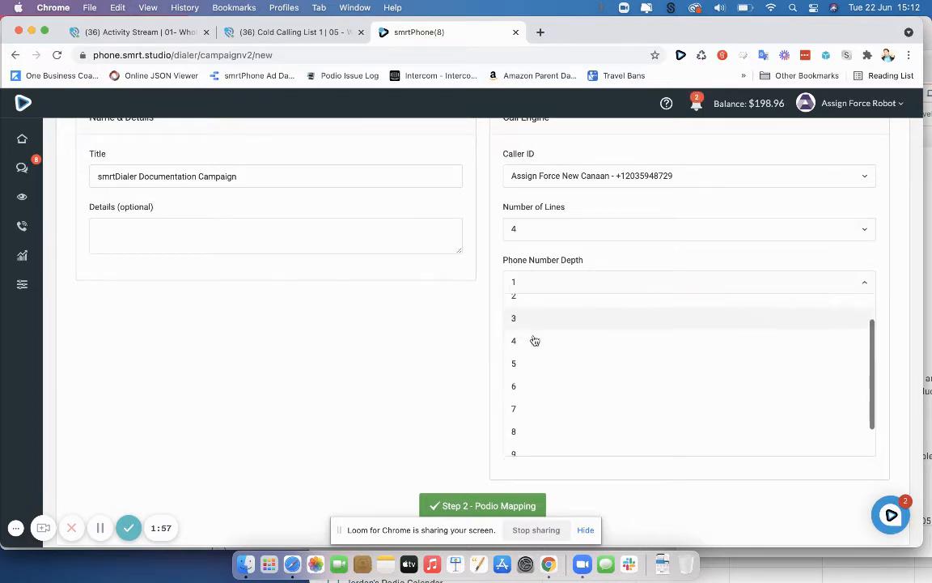
scroll(534, 340, "down", 1)
scroll(535, 341, "up", 3)
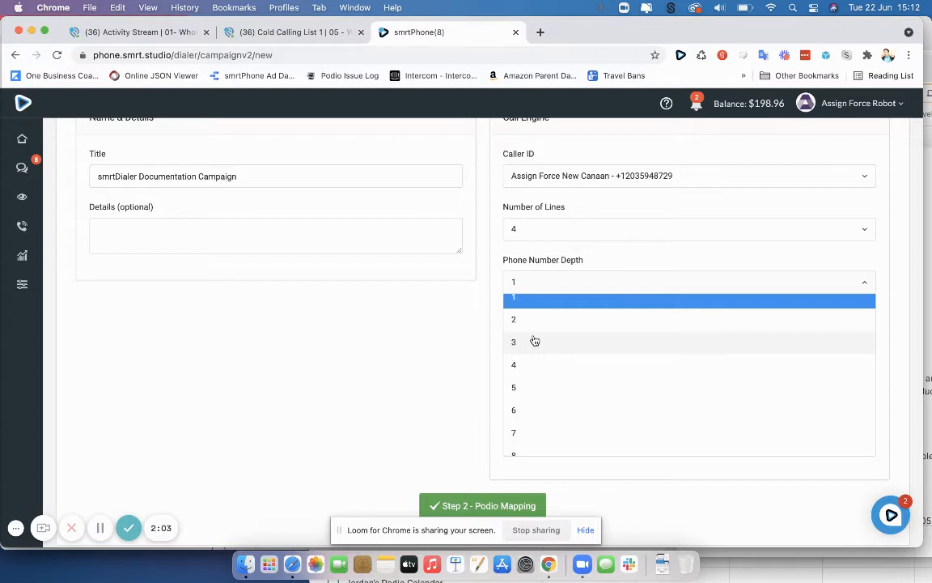
scroll(533, 328, "up", 1)
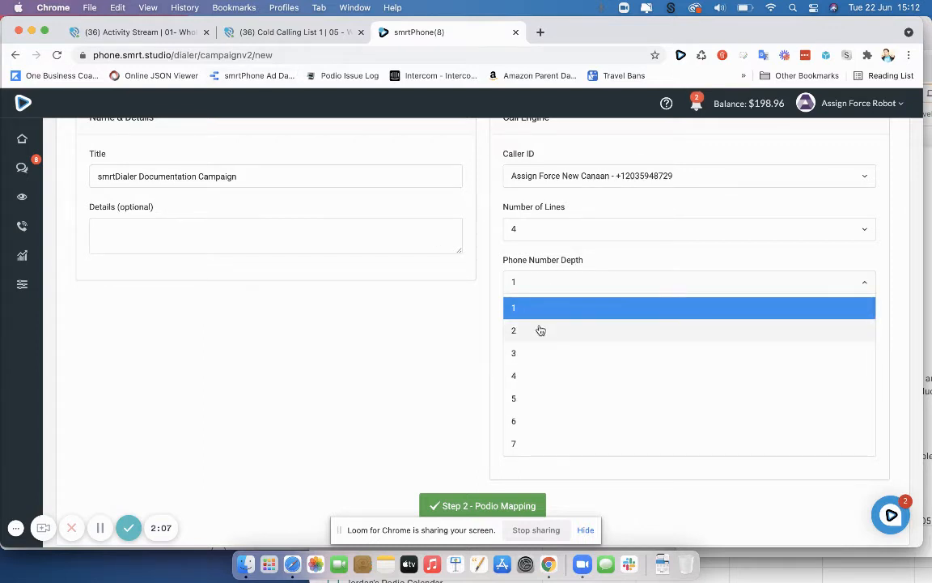
left_click(303, 34)
left_click(323, 223)
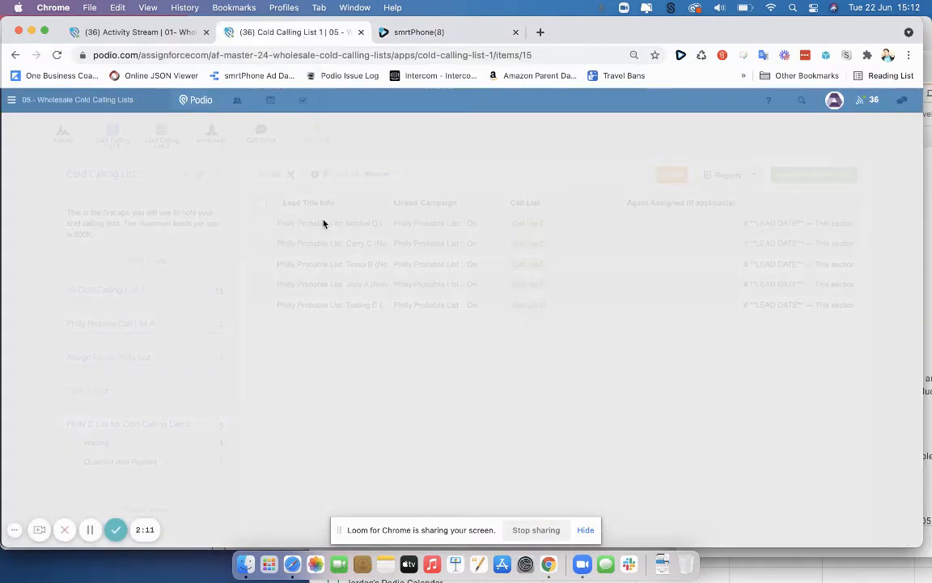
scroll(319, 281, "down", 5)
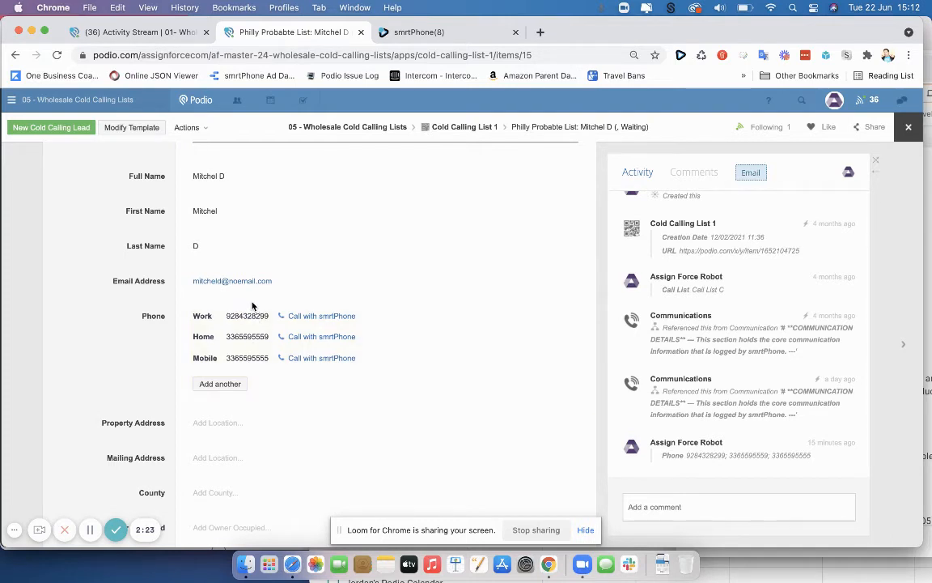
Switch back to the campaign form in smrtPhone and set the Phone Number Depth to 5
left_click(428, 33)
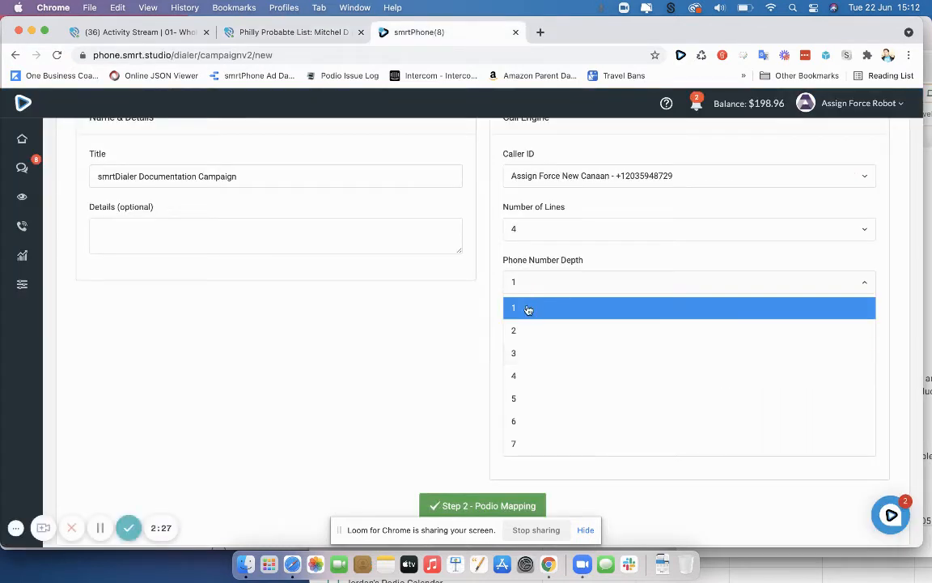
scroll(537, 373, "down", 3)
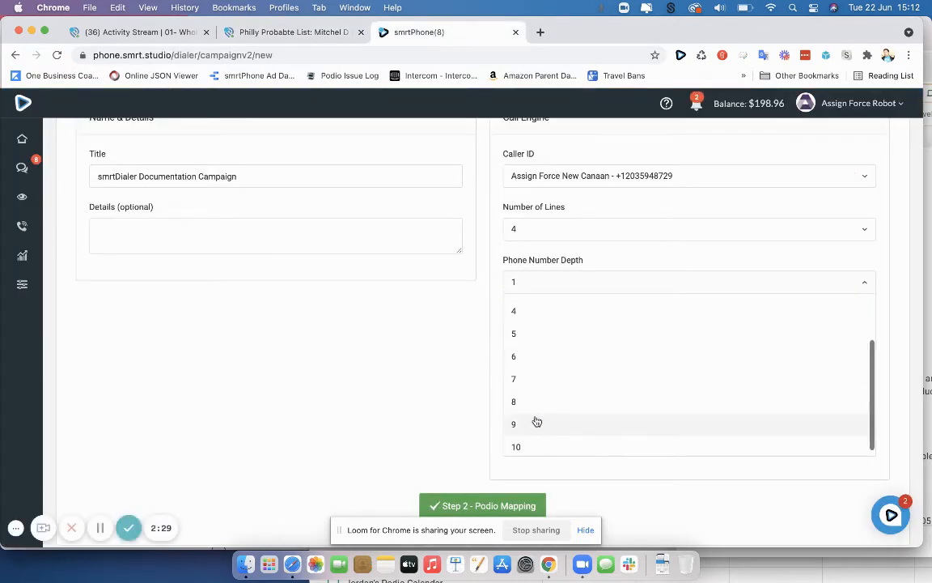
scroll(536, 421, "up", 1)
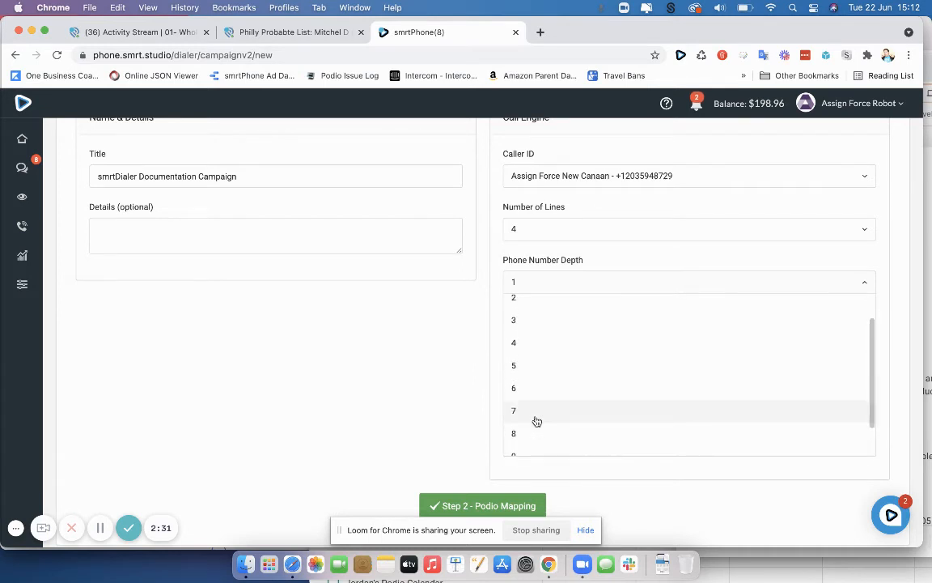
scroll(535, 404, "up", 2)
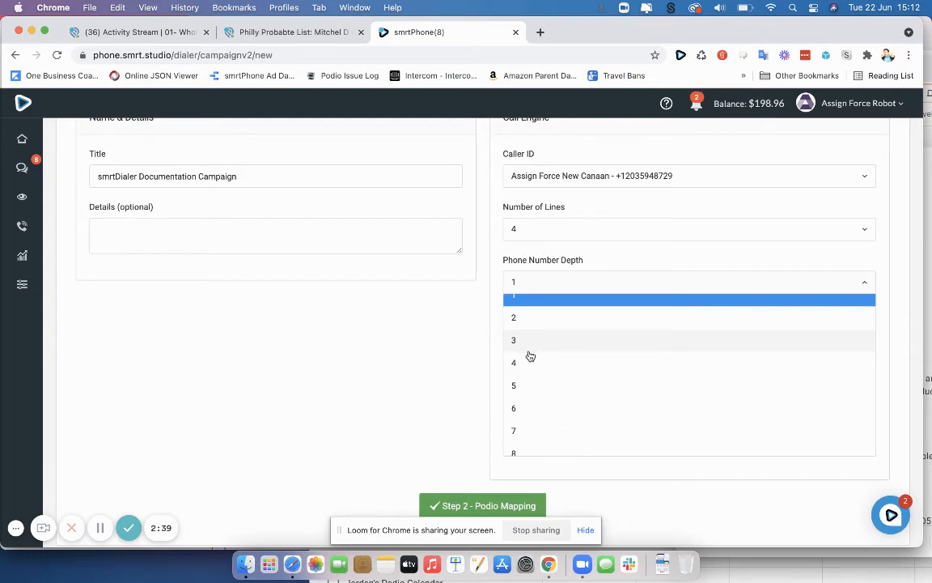
scroll(530, 356, "down", 2)
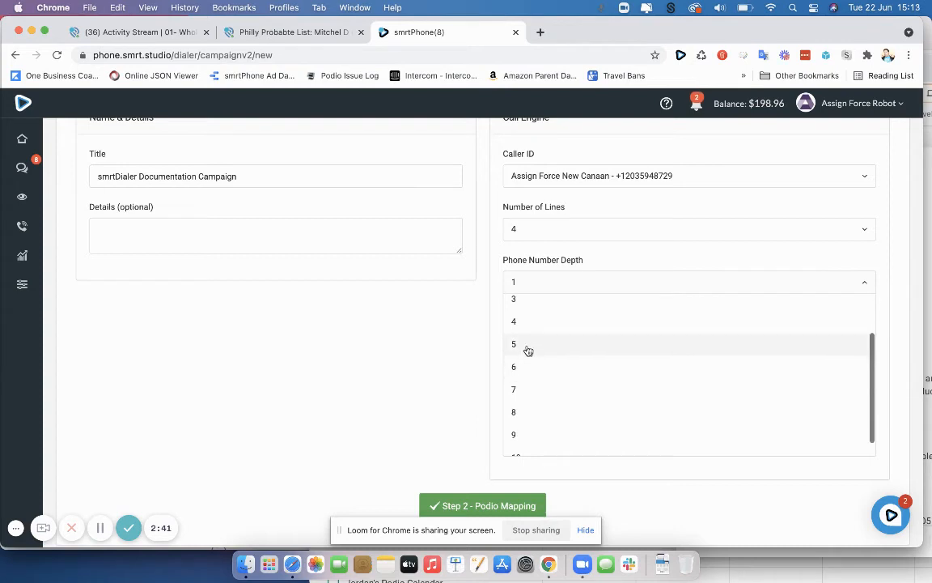
left_click(528, 349)
Set the campaign's voicemail recording to "Assign Force smrtDialer Demo - Voicemail Drop"
scroll(542, 350, "down", 1)
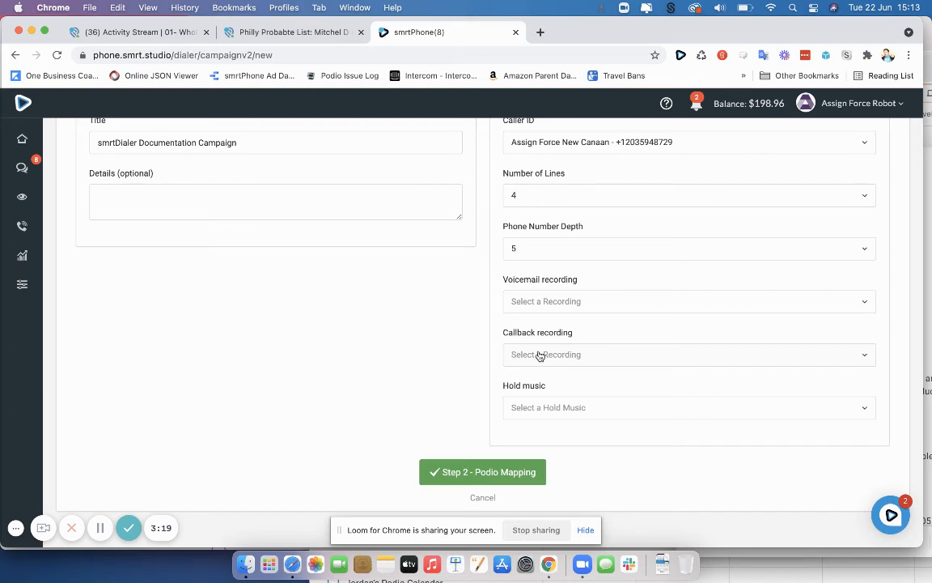
left_click(542, 302)
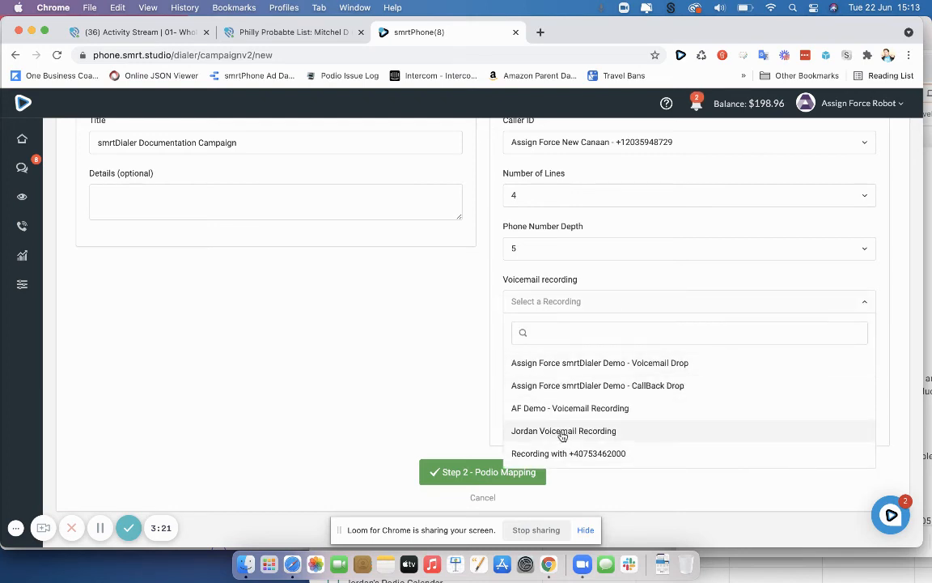
left_click(856, 106)
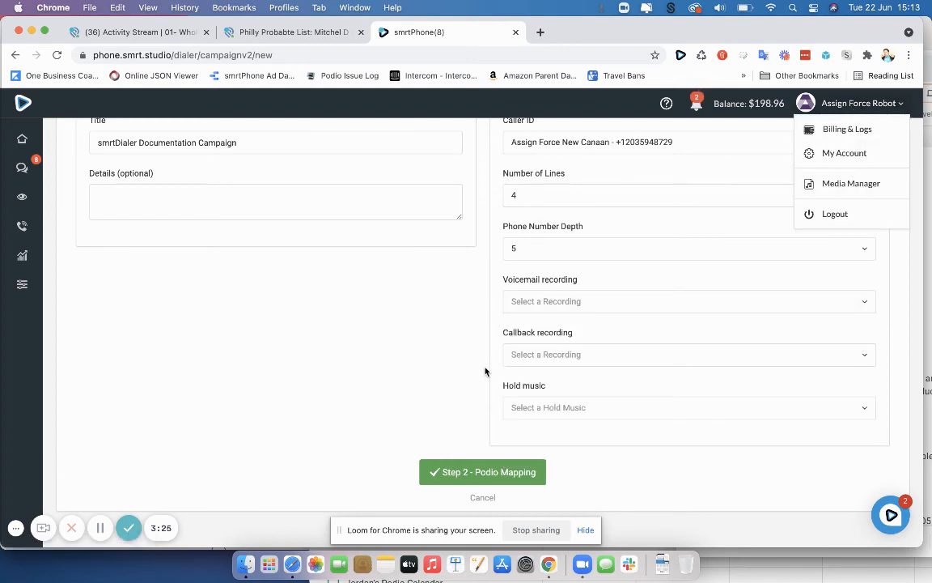
left_click(518, 301)
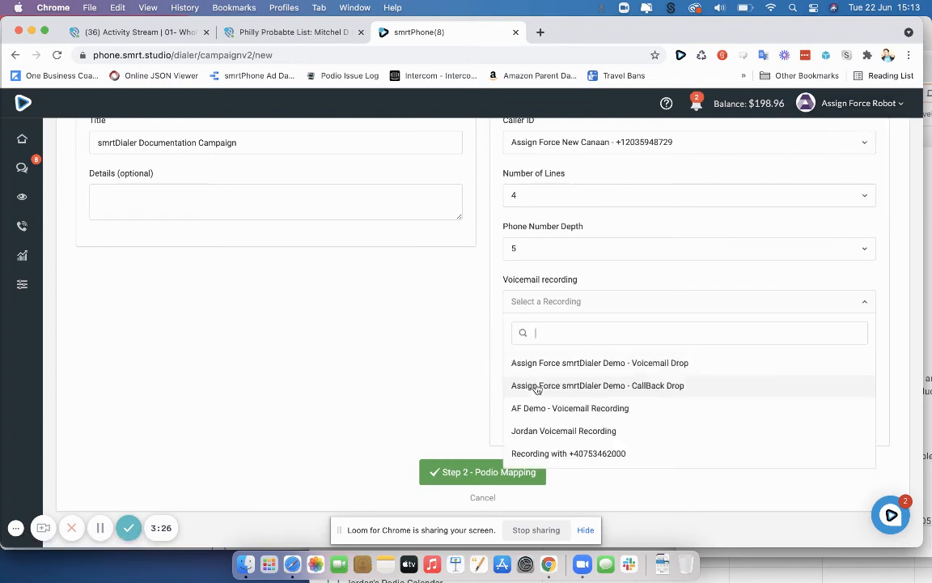
left_click(573, 362)
Set the callback recording to "Assign Force smrtDialer Demo - CallBack Drop" and the hold music to Classical 2
left_click(547, 406)
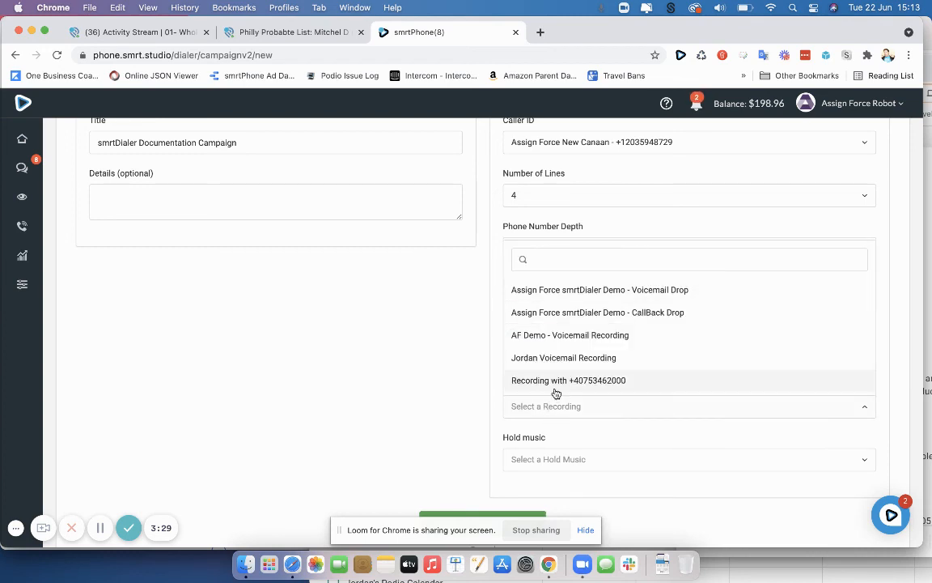
scroll(558, 431, "down", 3)
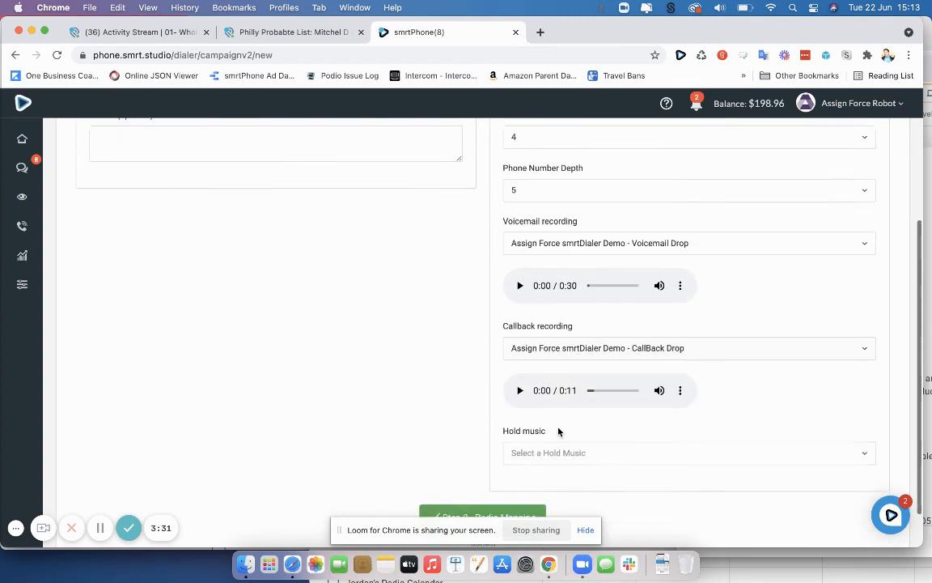
left_click(550, 405)
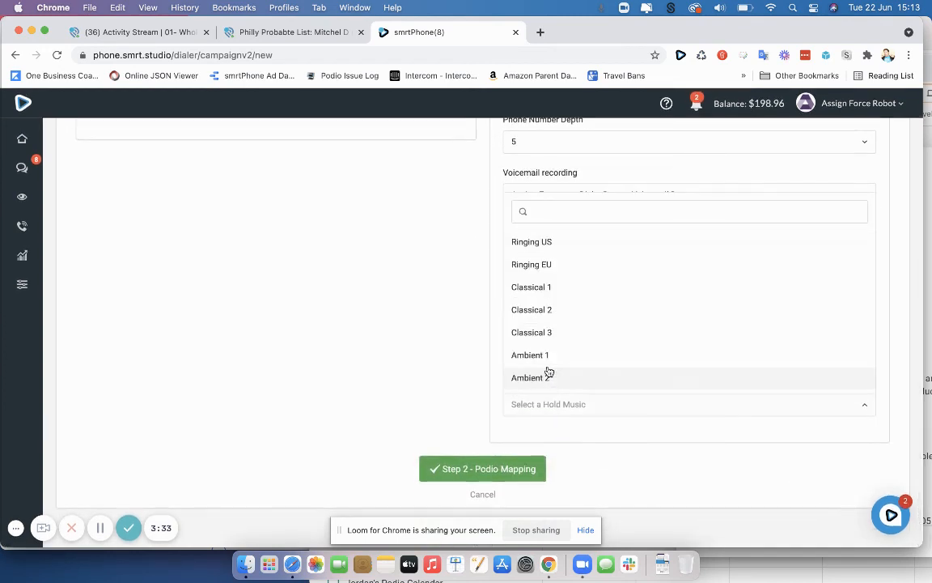
left_click(550, 319)
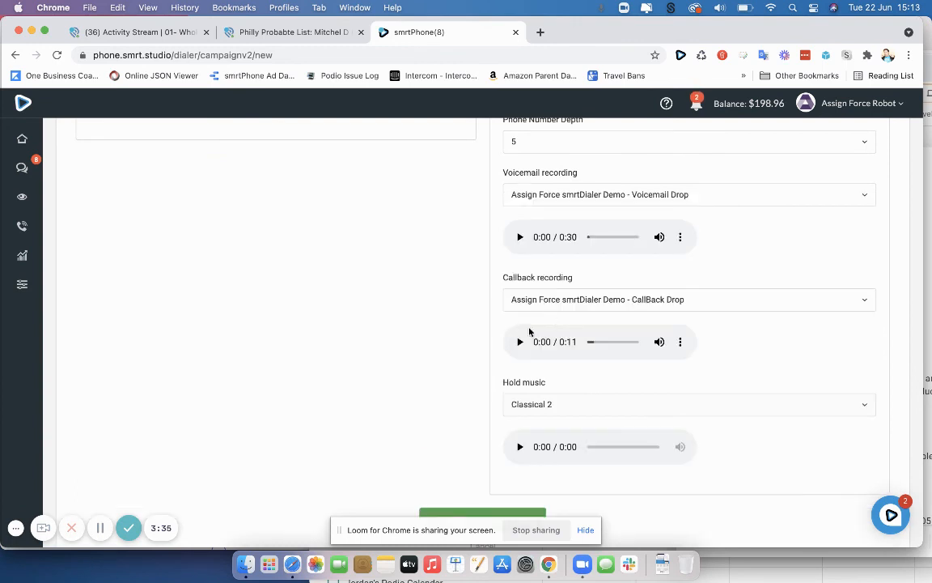
Review the campaign's title and call engine settings, from Caller ID through hold music
scroll(481, 371, "down", 2)
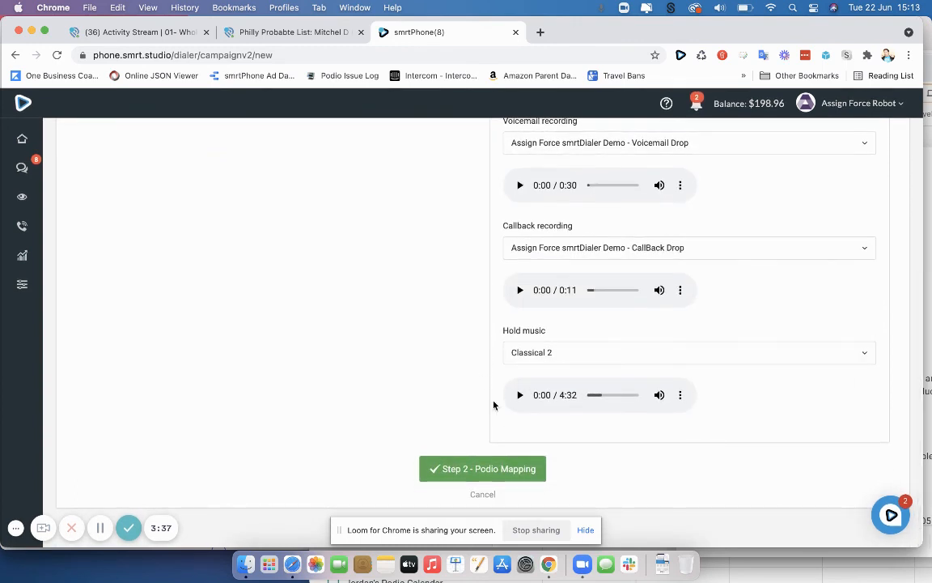
scroll(503, 354, "up", 5)
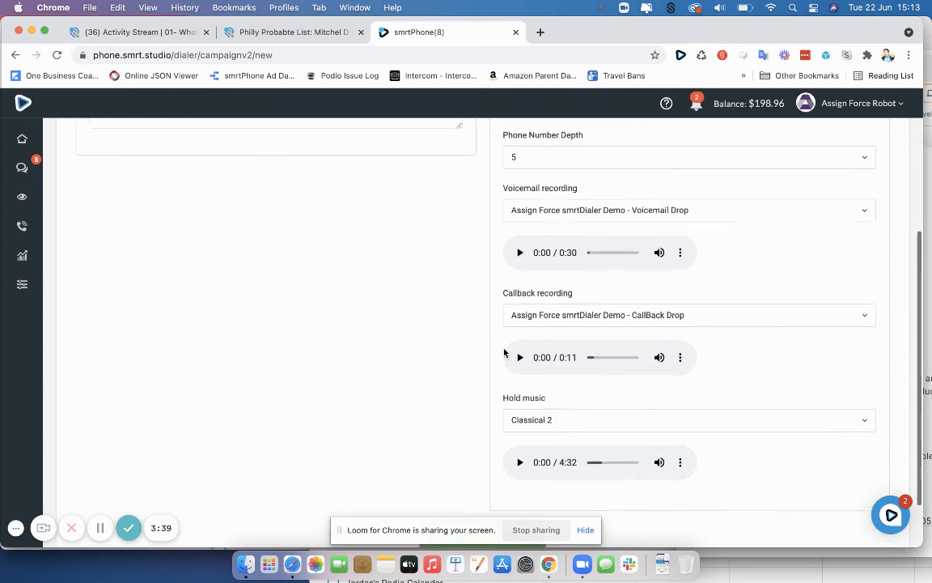
scroll(503, 353, "up", 2)
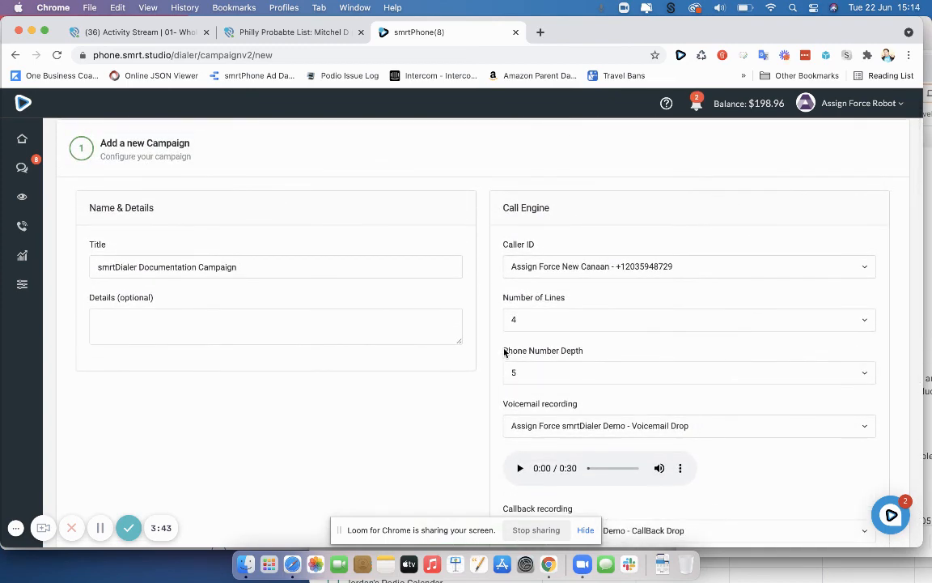
scroll(504, 352, "down", 2)
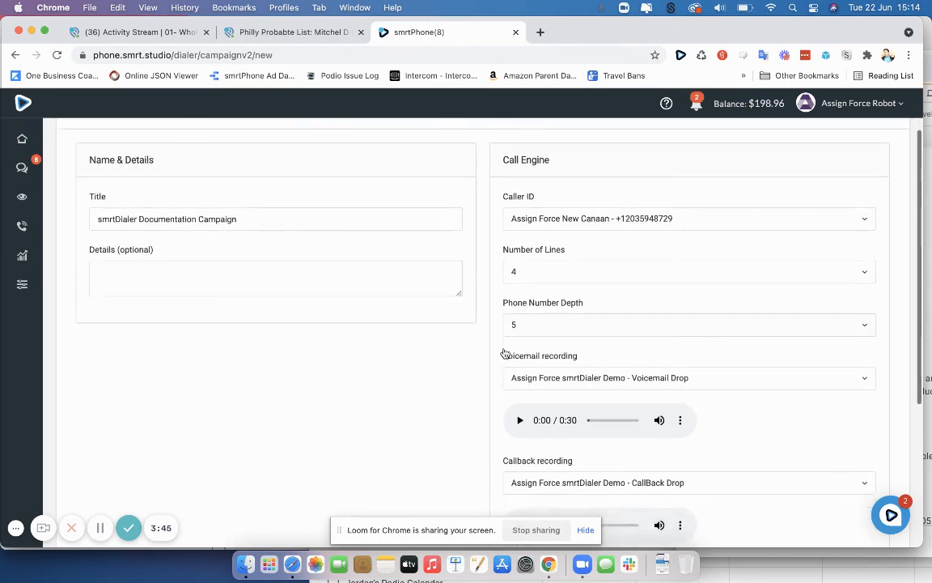
scroll(516, 305, "down", 5)
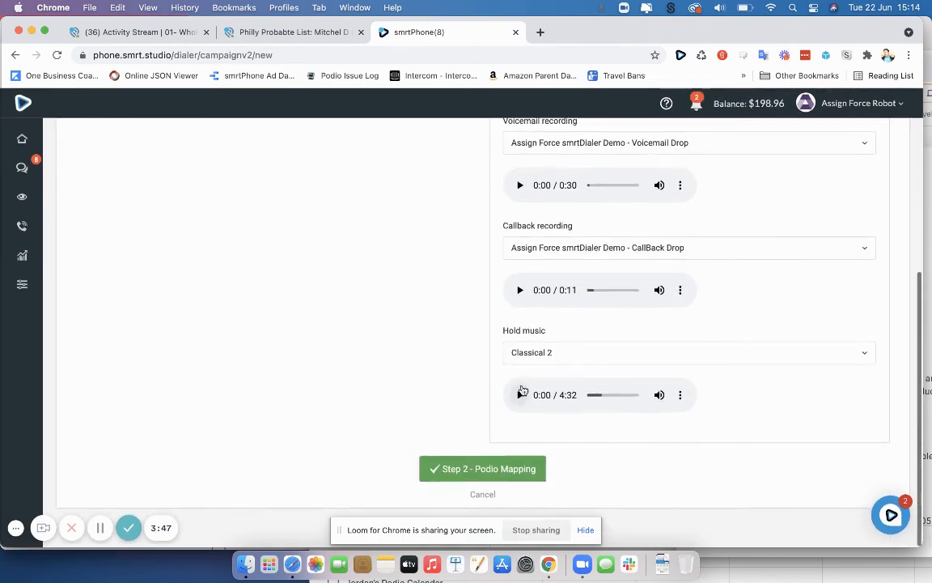